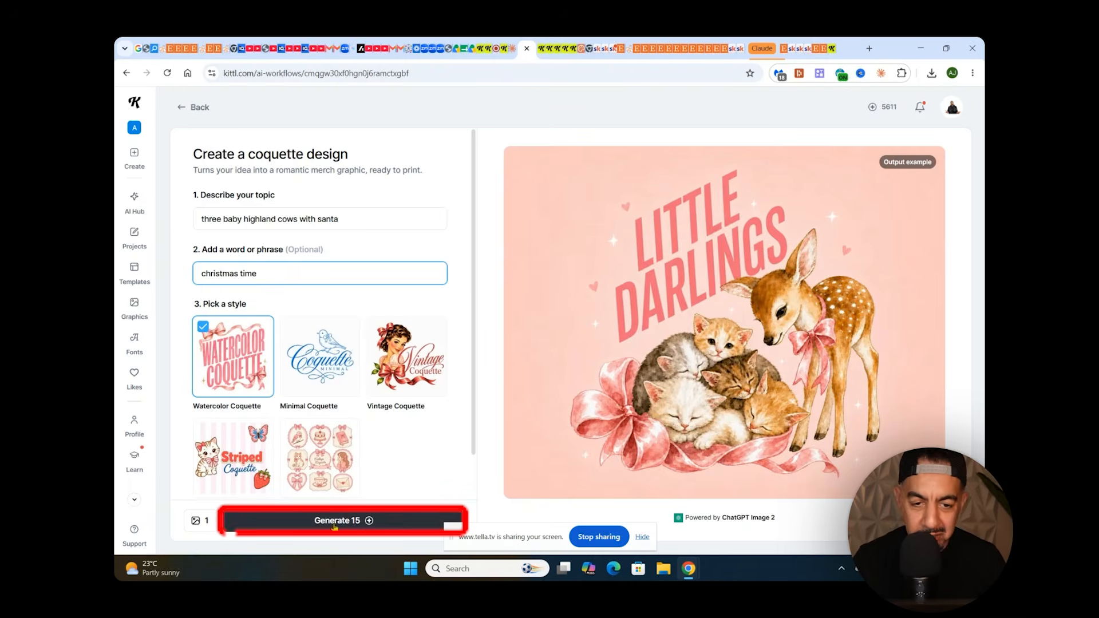
Generate the Watercolor Coquette design from the entered topic and phrase, and download the result as a 1x PNG.
left_click(332, 521)
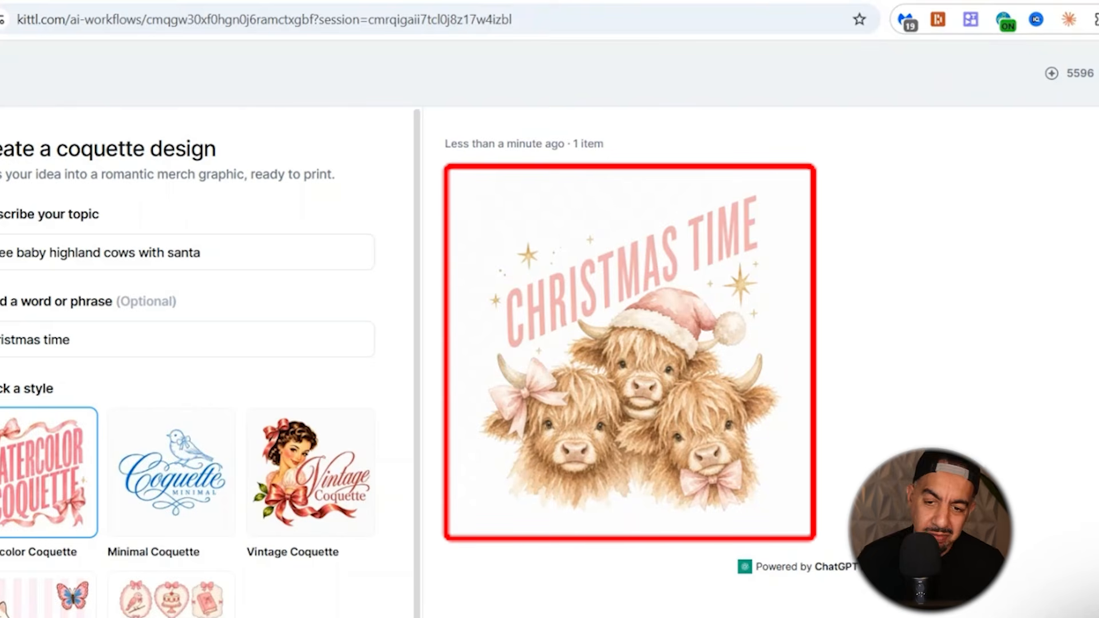
mouse_move(560, 525)
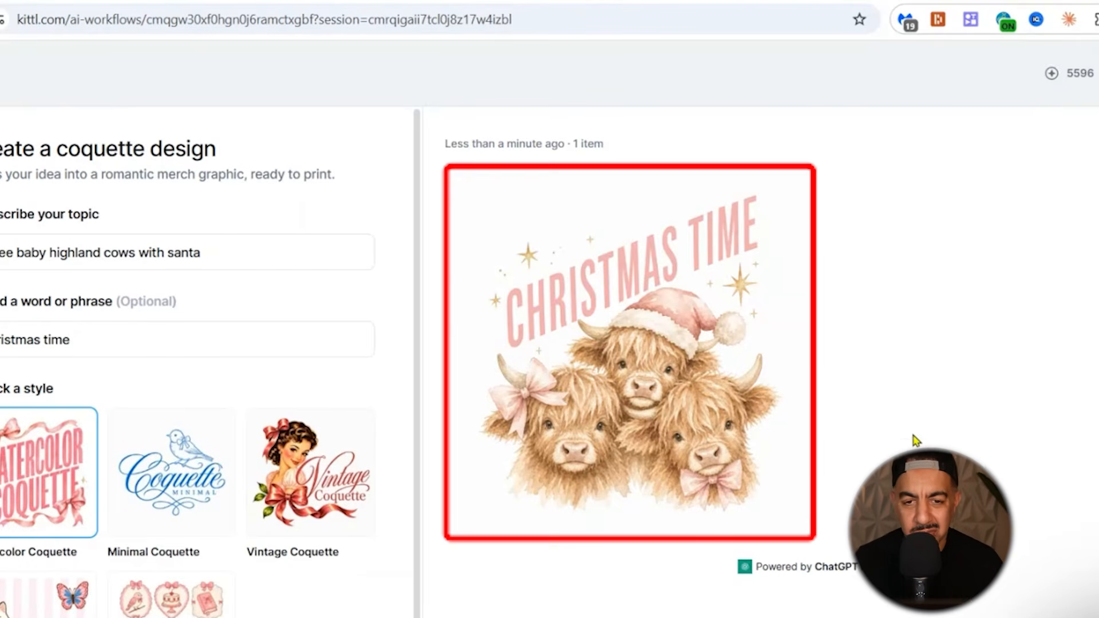
mouse_move(722, 437)
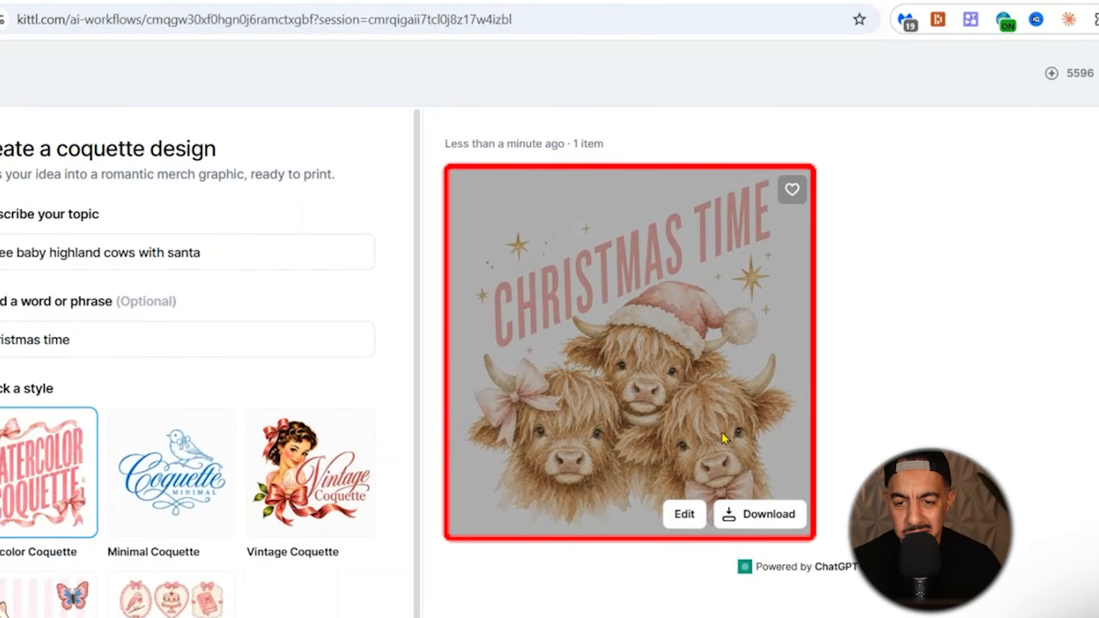
left_click(752, 525)
left_click(740, 464)
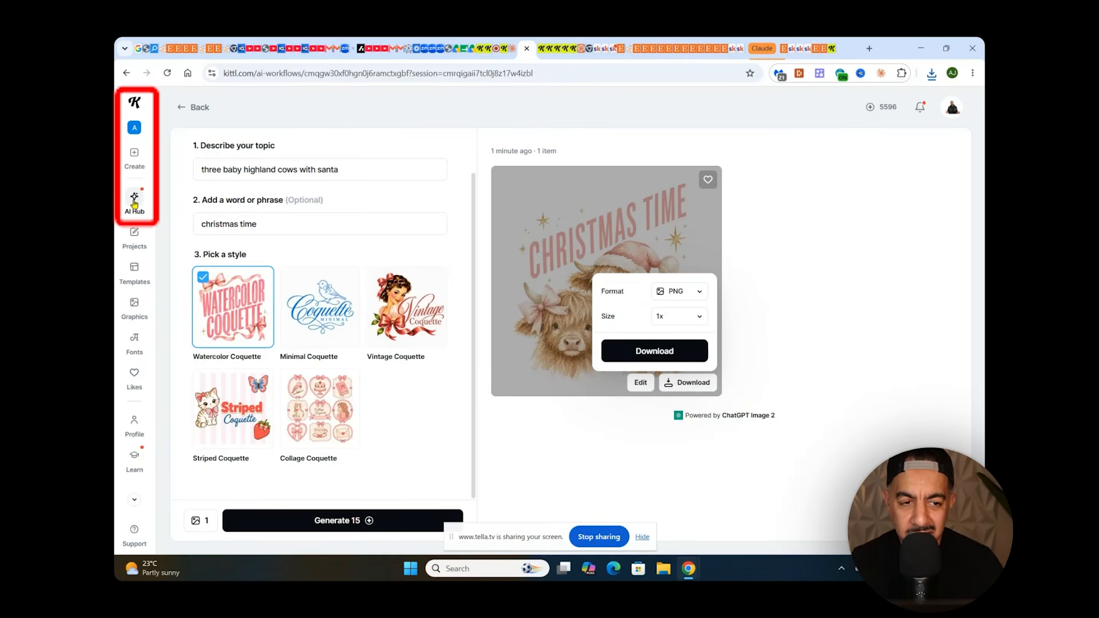
Go to the AI Hub's mockup workflows and open the Lifestyle product mockup workflow.
left_click(134, 201)
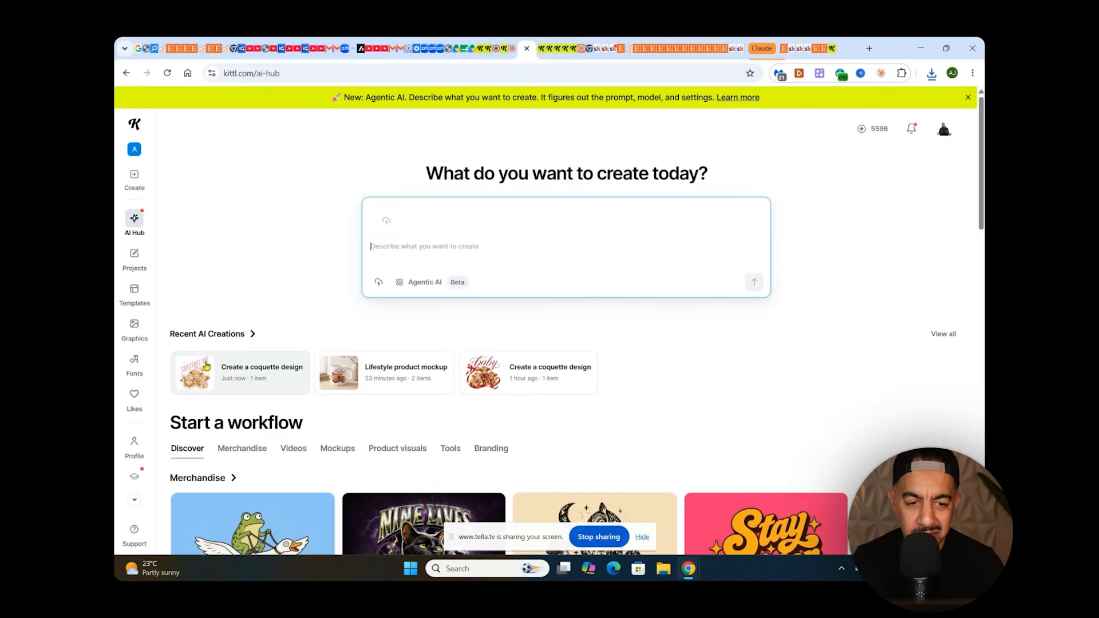
scroll(487, 315, "down", 4)
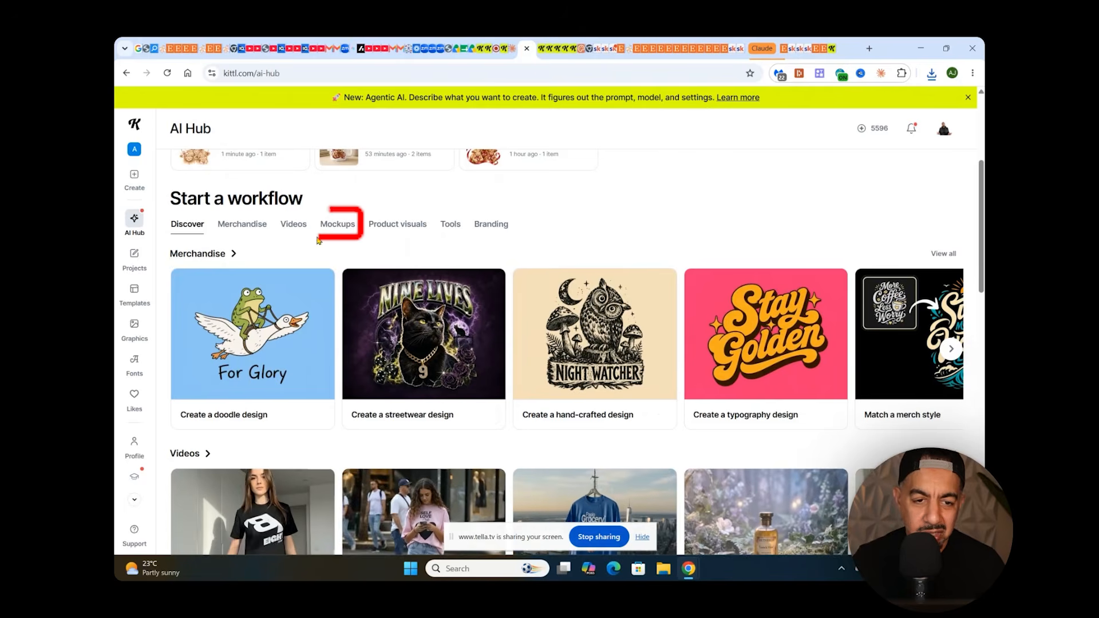
left_click(350, 226)
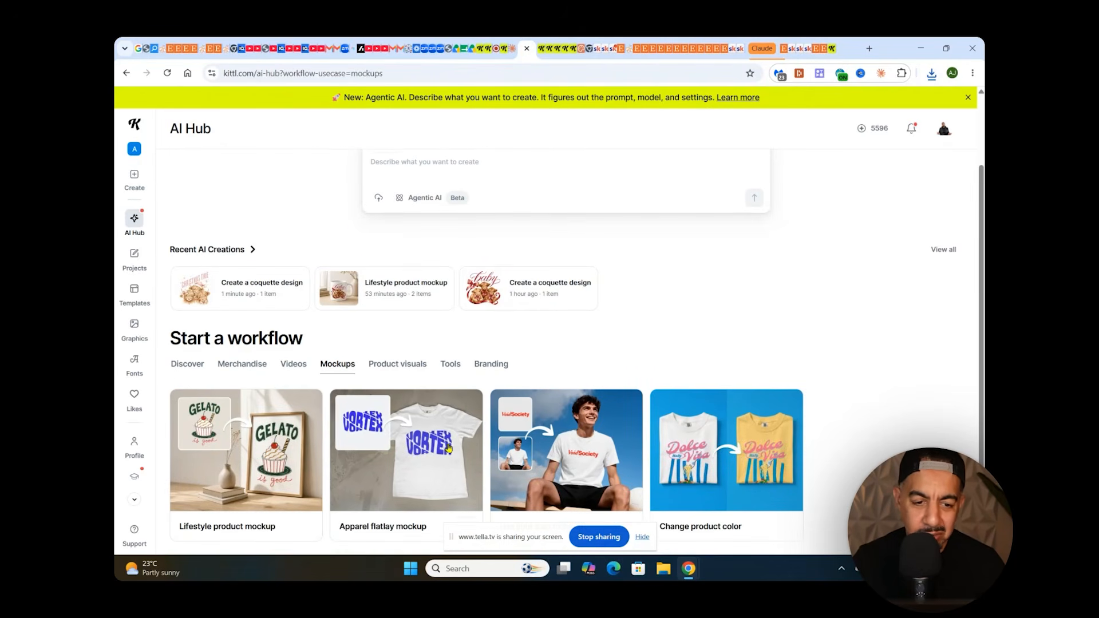
left_click(277, 456)
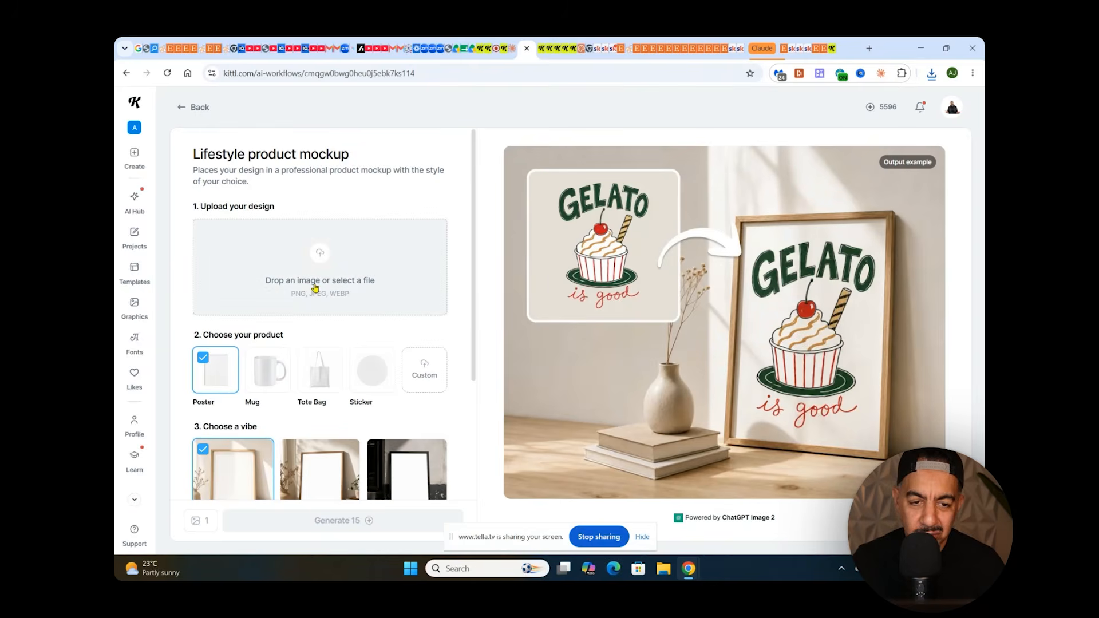
Upload the downloaded Christmas Time highland cow design from Downloads and use it as the mockup's design image.
left_click(315, 287)
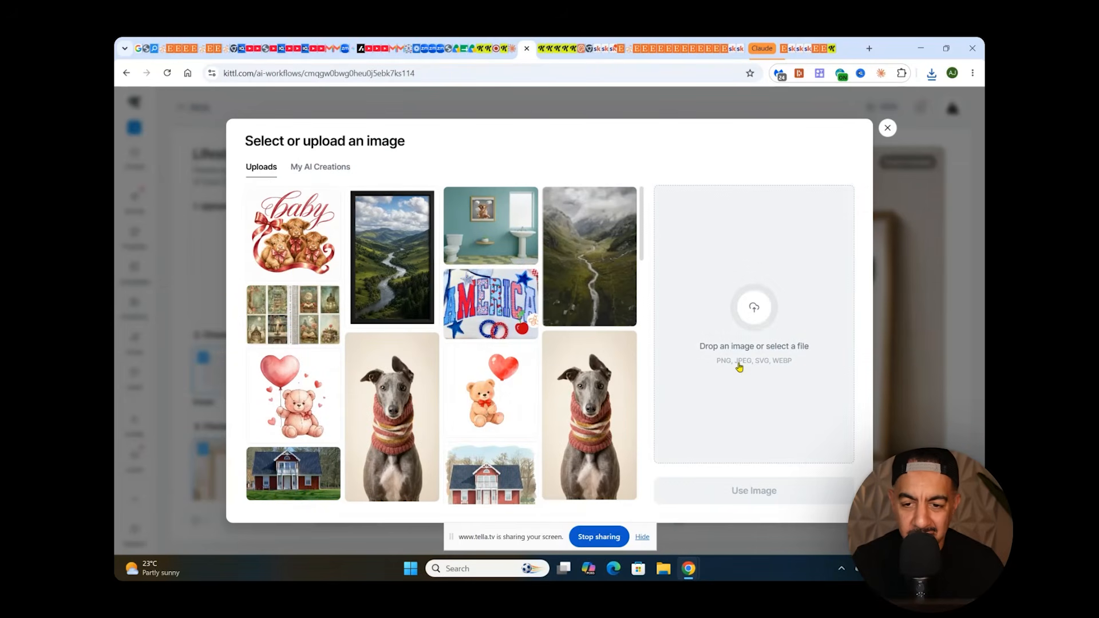
left_click(754, 324)
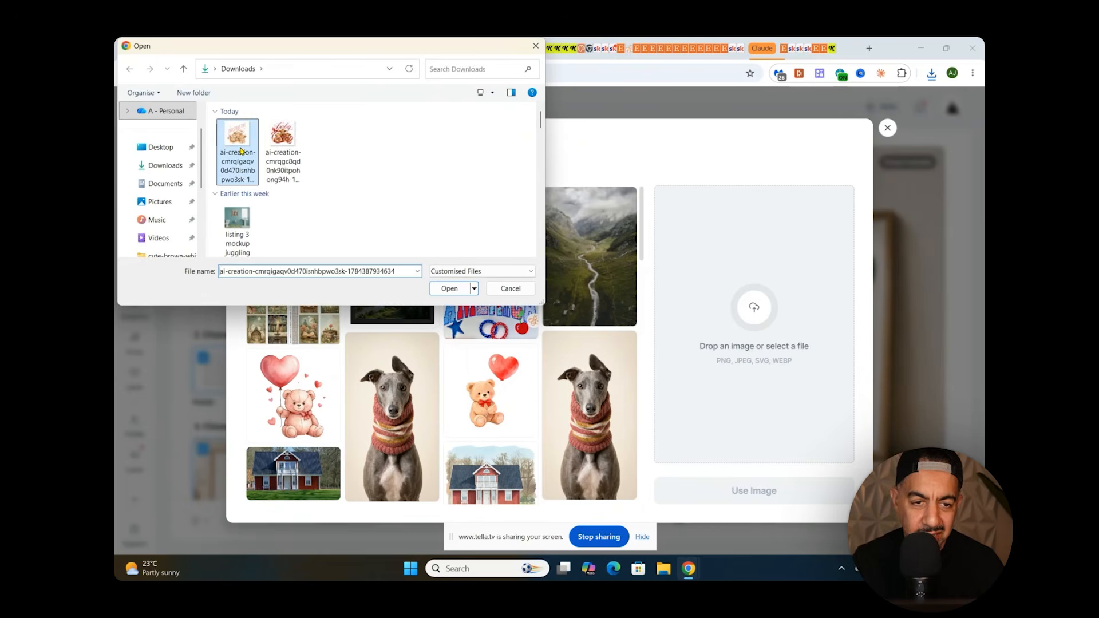
left_click(450, 288)
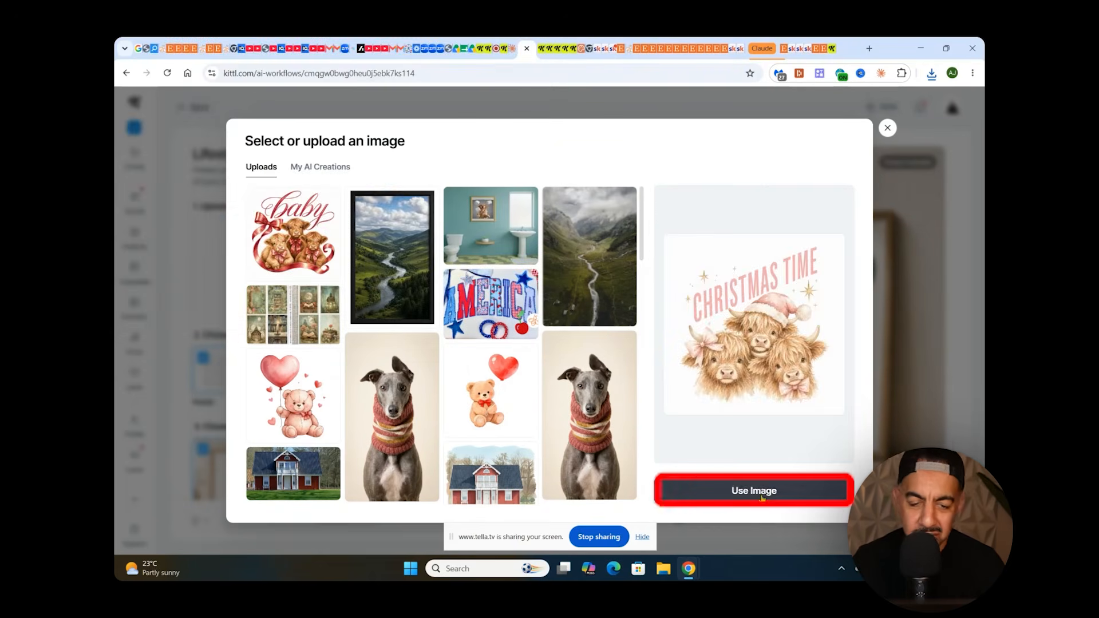
left_click(759, 491)
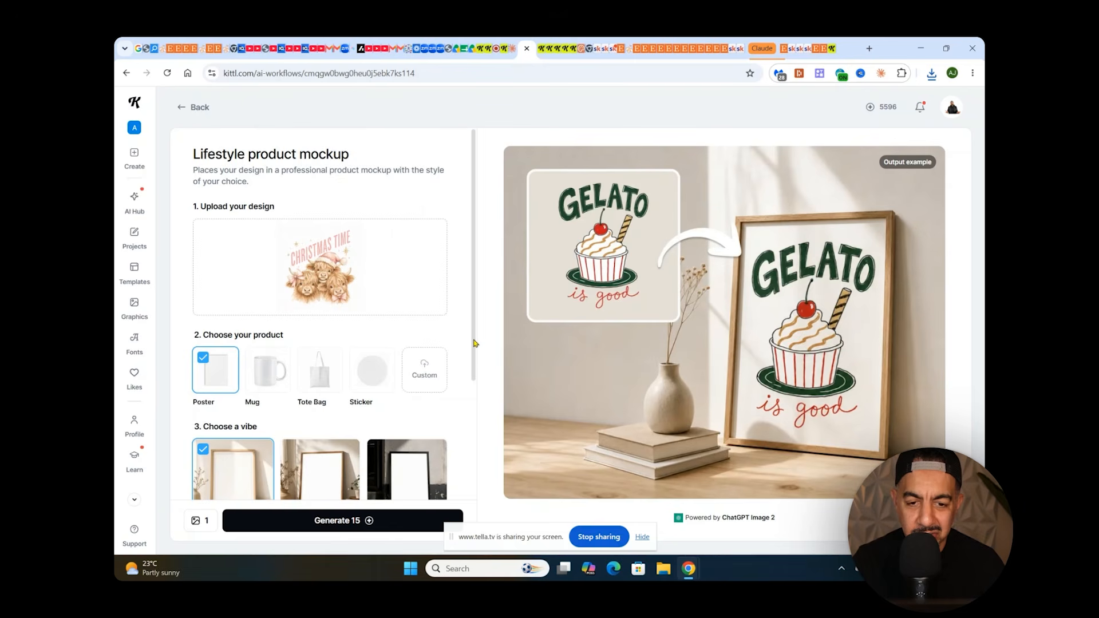
Generate two Homey-vibe mockups of the Christmas Time design, one on a poster and one on a mug.
scroll(475, 344, "down", 2)
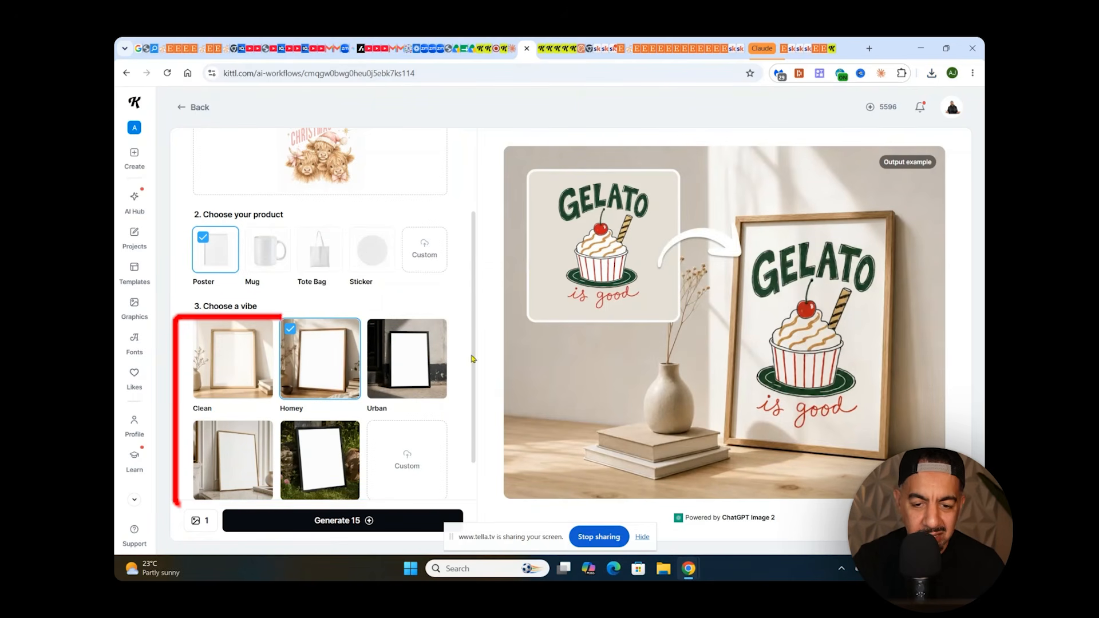
left_click(372, 525)
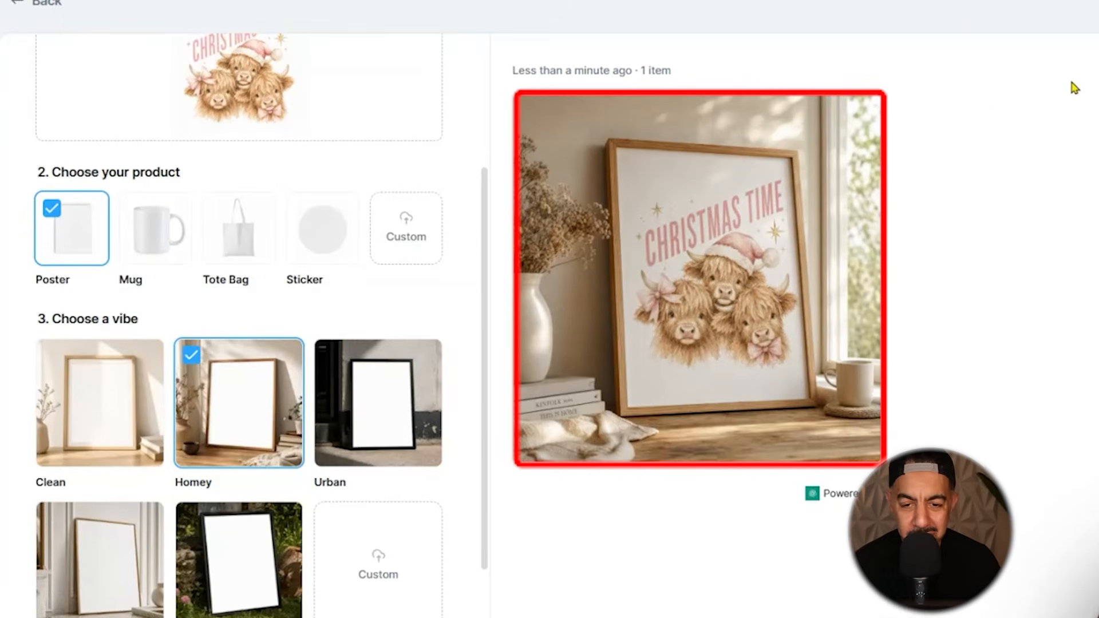
mouse_move(802, 153)
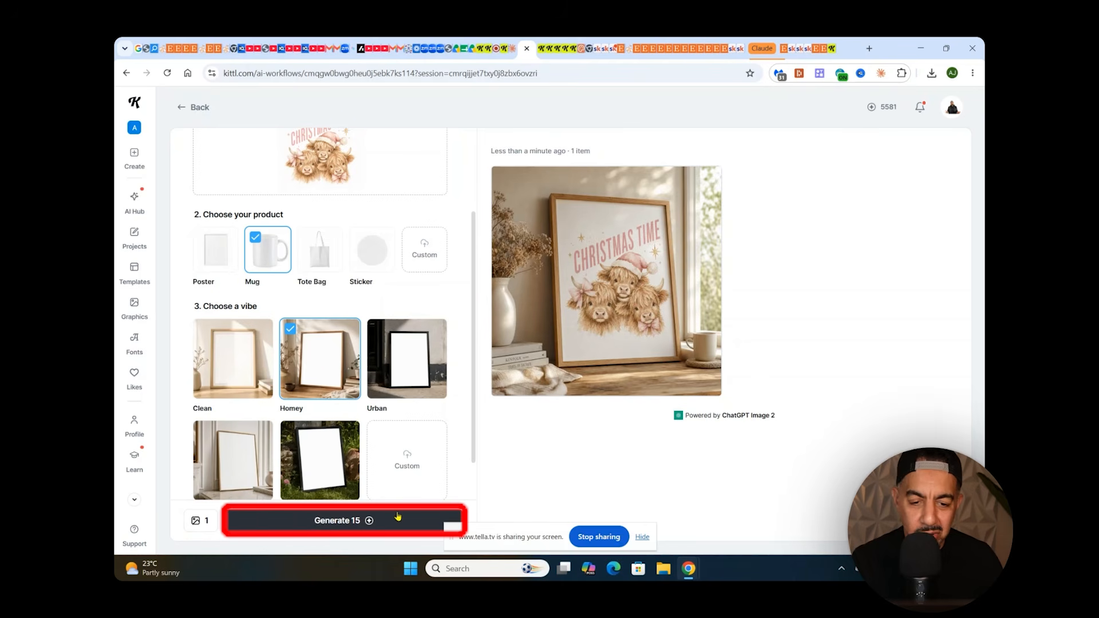
left_click(383, 524)
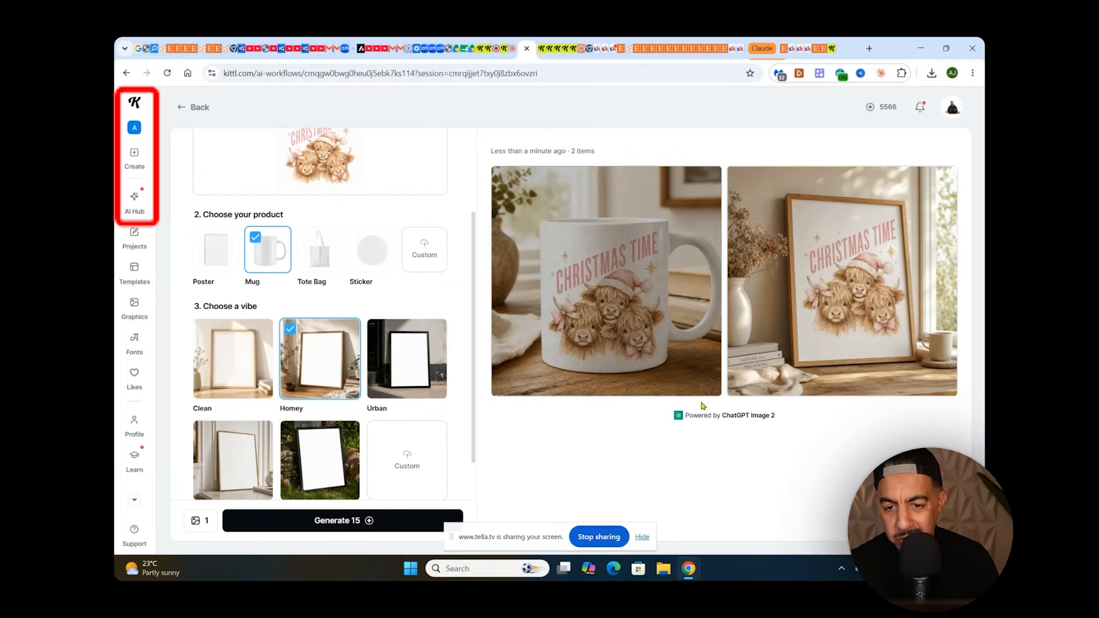
Return to the AI Hub's video workflows and open the Hand grab workflow.
left_click(136, 199)
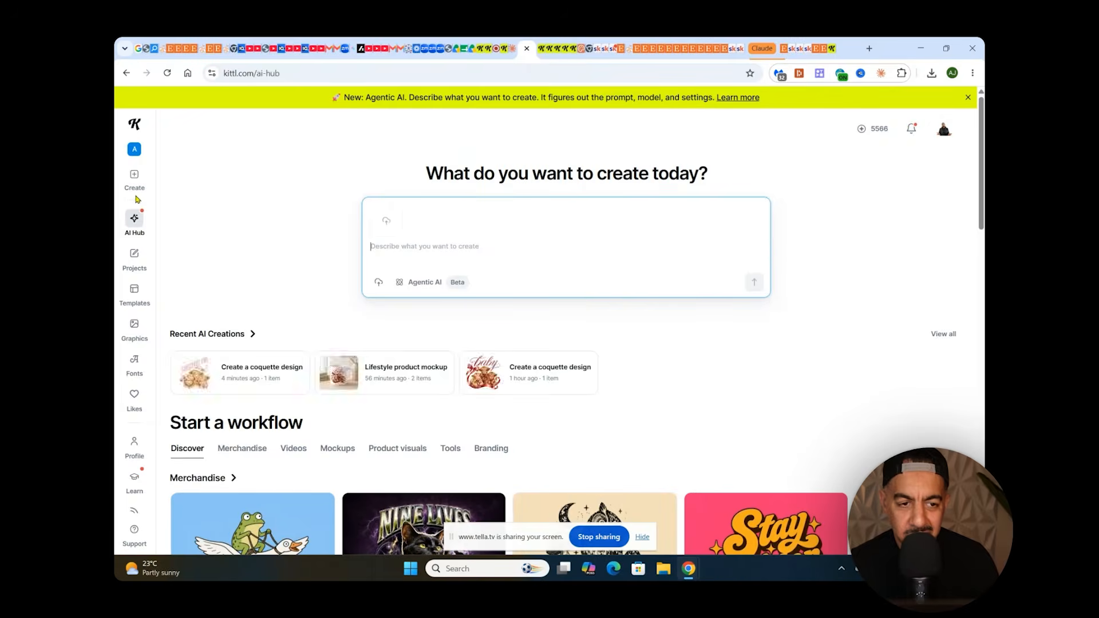
scroll(422, 434, "down", 5)
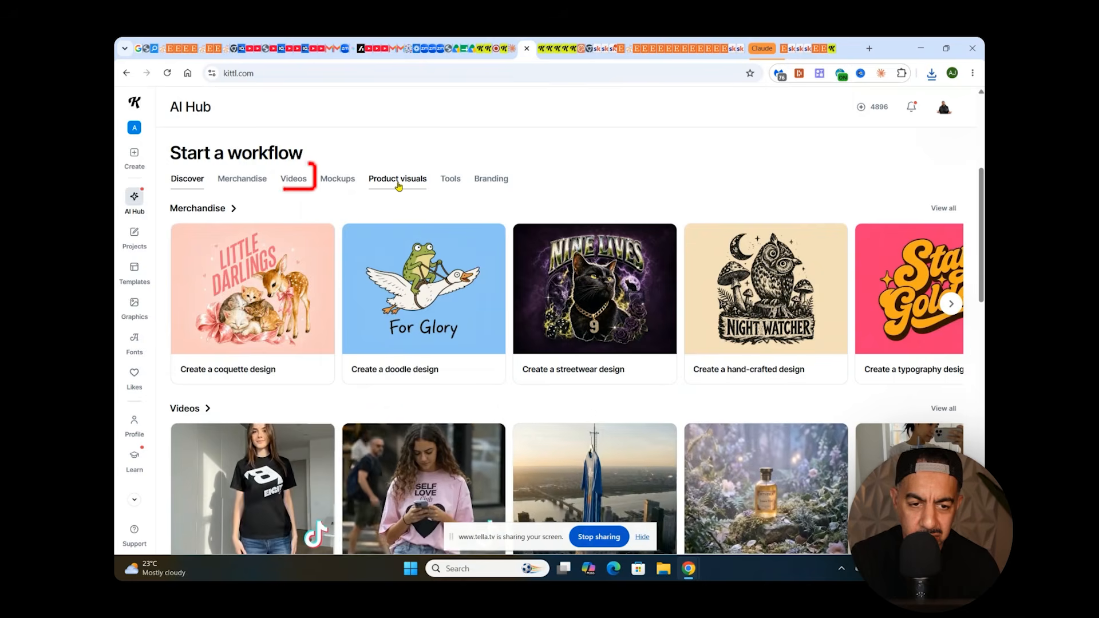
left_click(300, 182)
left_click_drag(982, 220, 982, 429)
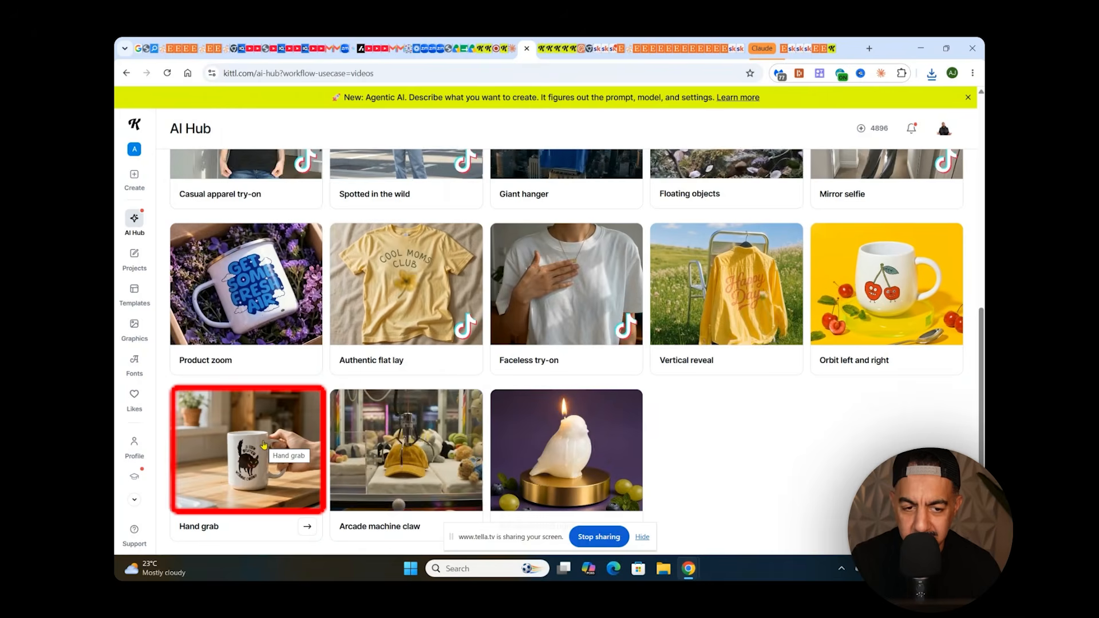
left_click(264, 445)
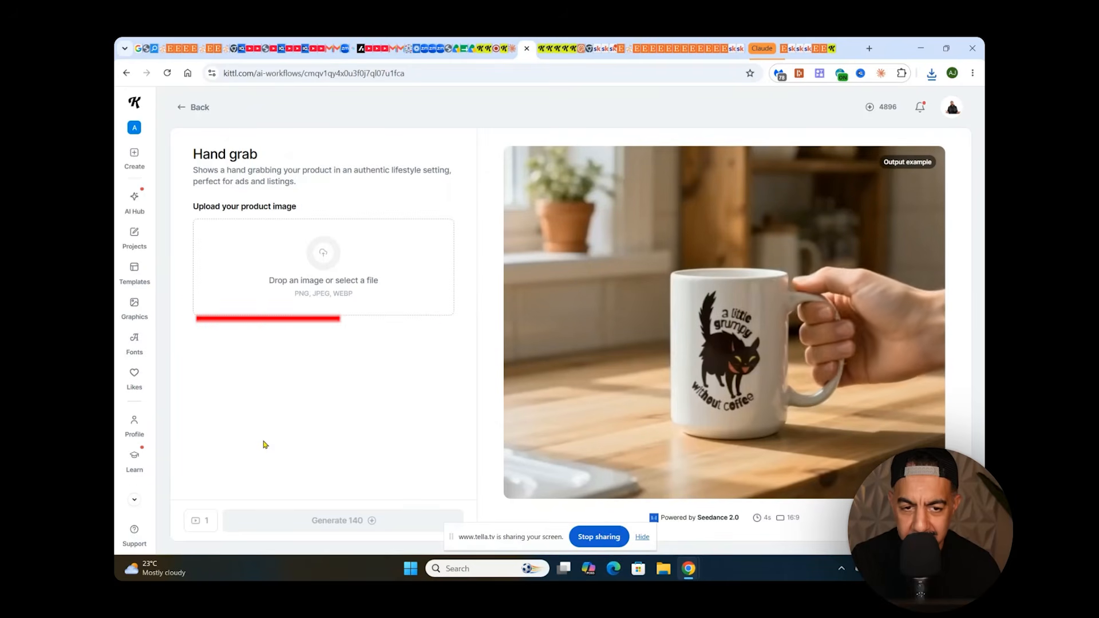
Upload the Christmas Time mug mockup from Downloads and use it as the Hand grab product image.
left_click(323, 286)
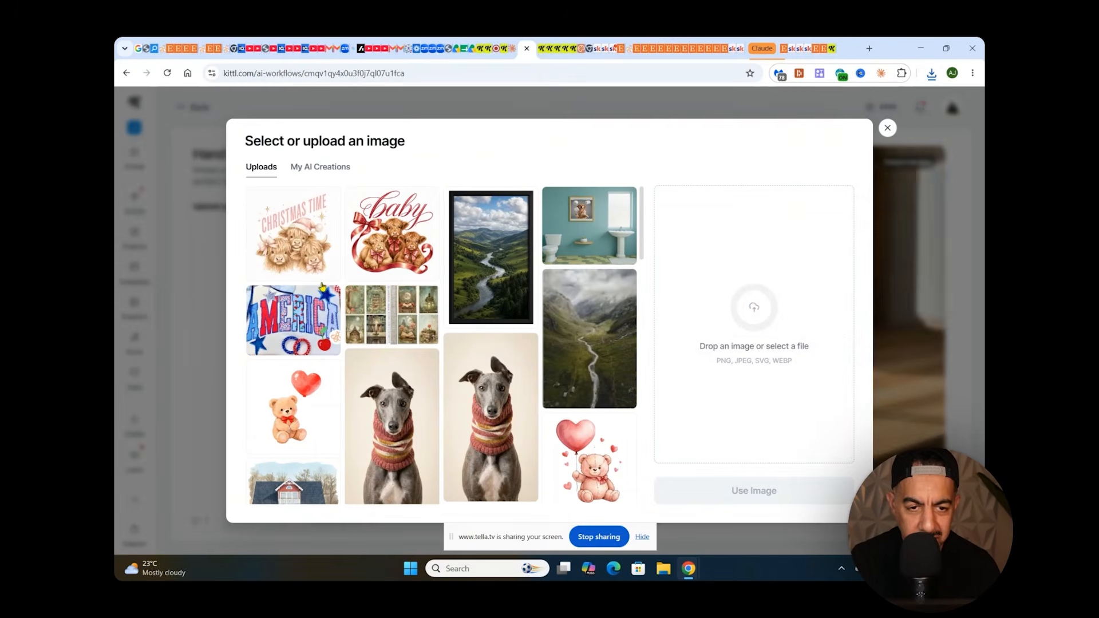
left_click(750, 308)
left_click(236, 132)
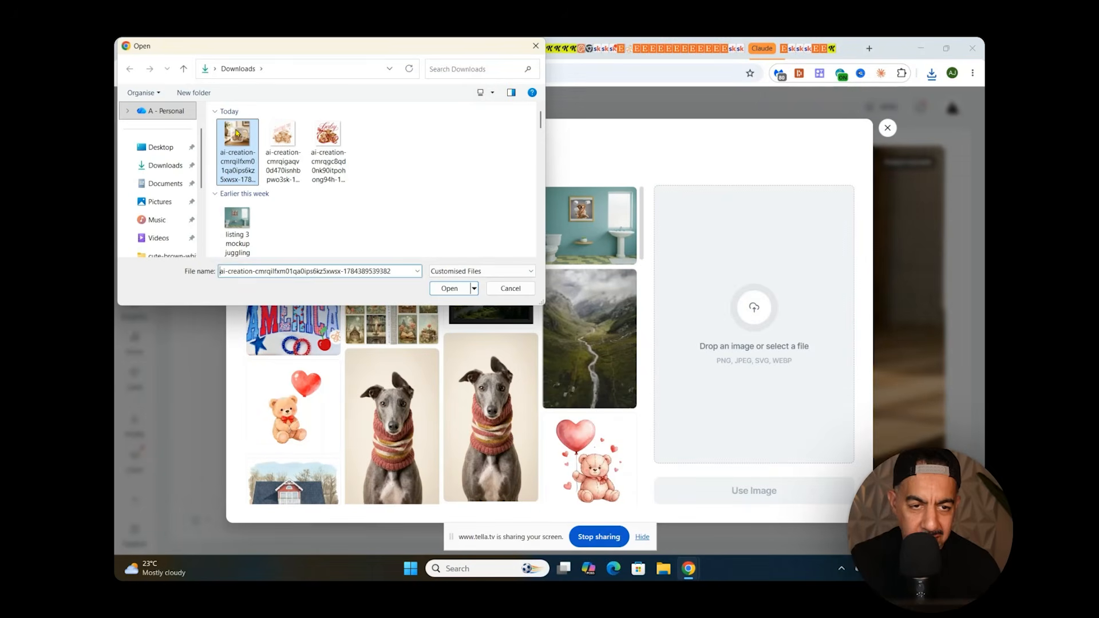
left_click(449, 290)
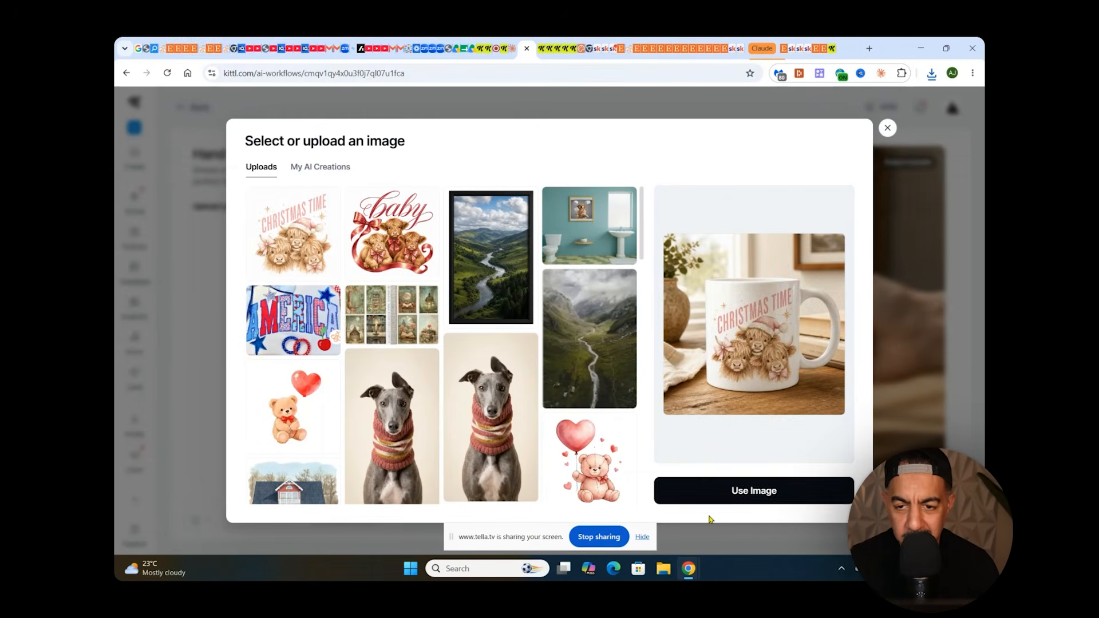
left_click(738, 501)
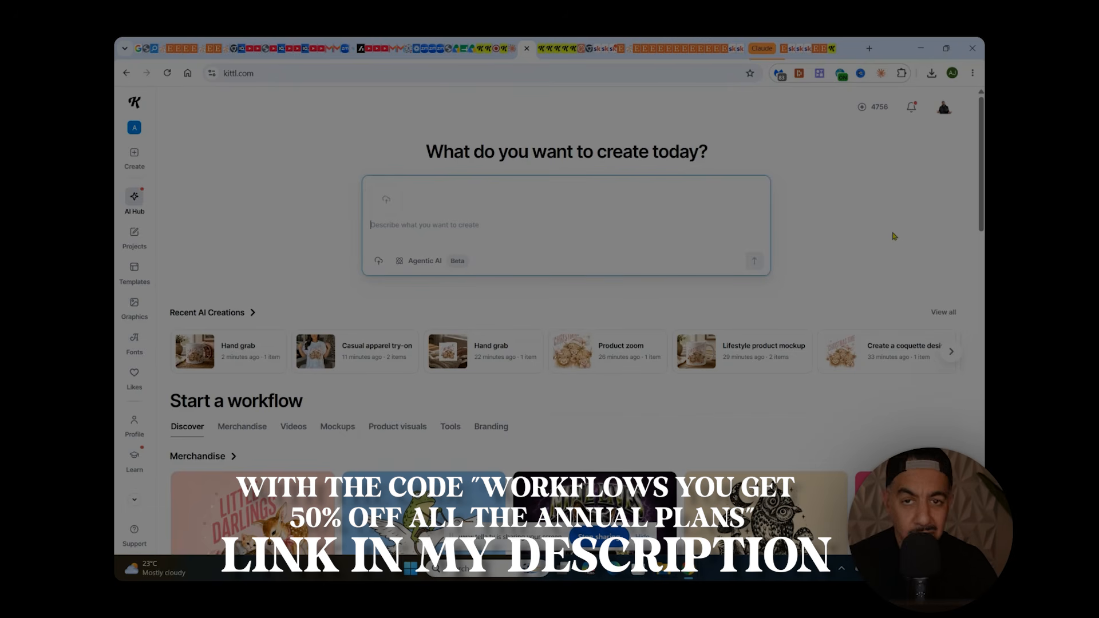
Open the Casual apparel try-on workflow from the AI Hub's video workflows.
scroll(901, 231, "down", 10)
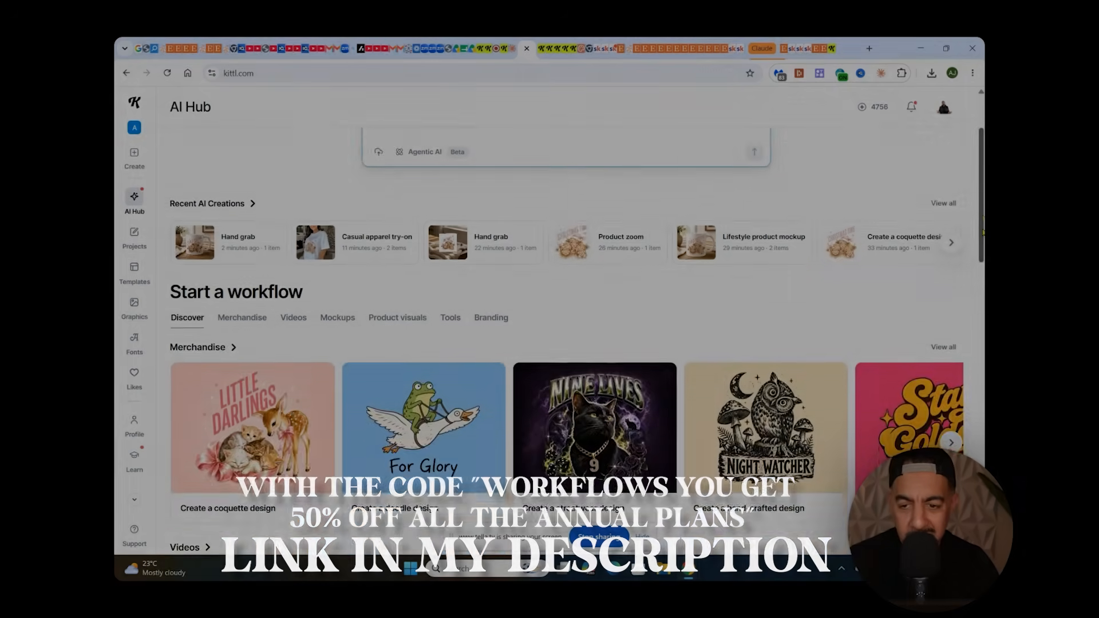
scroll(323, 322, "up", 1)
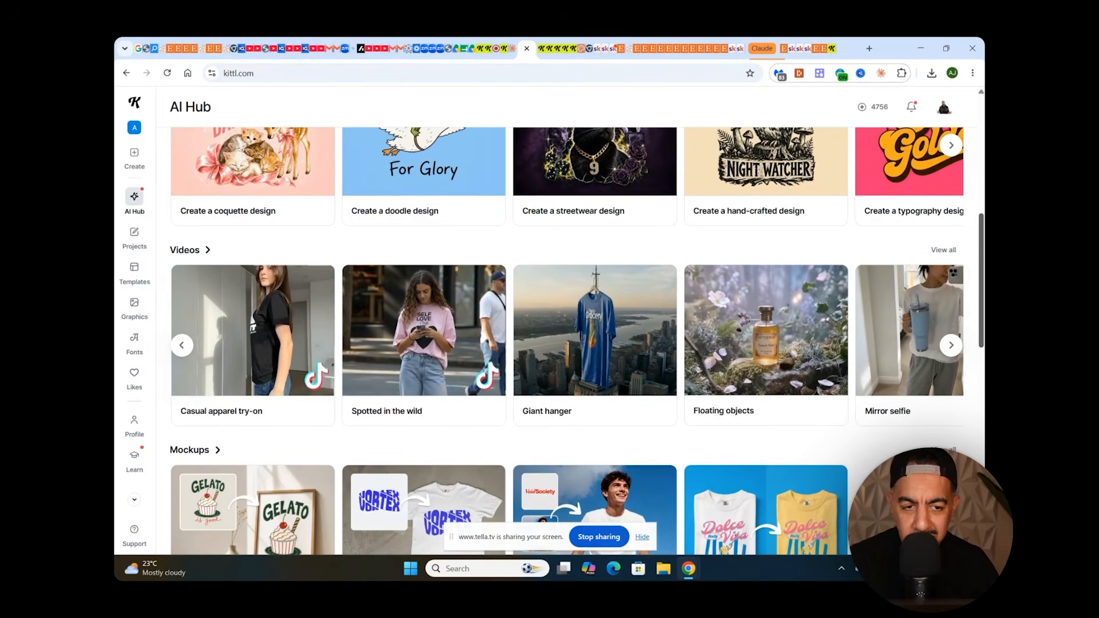
left_click(323, 323)
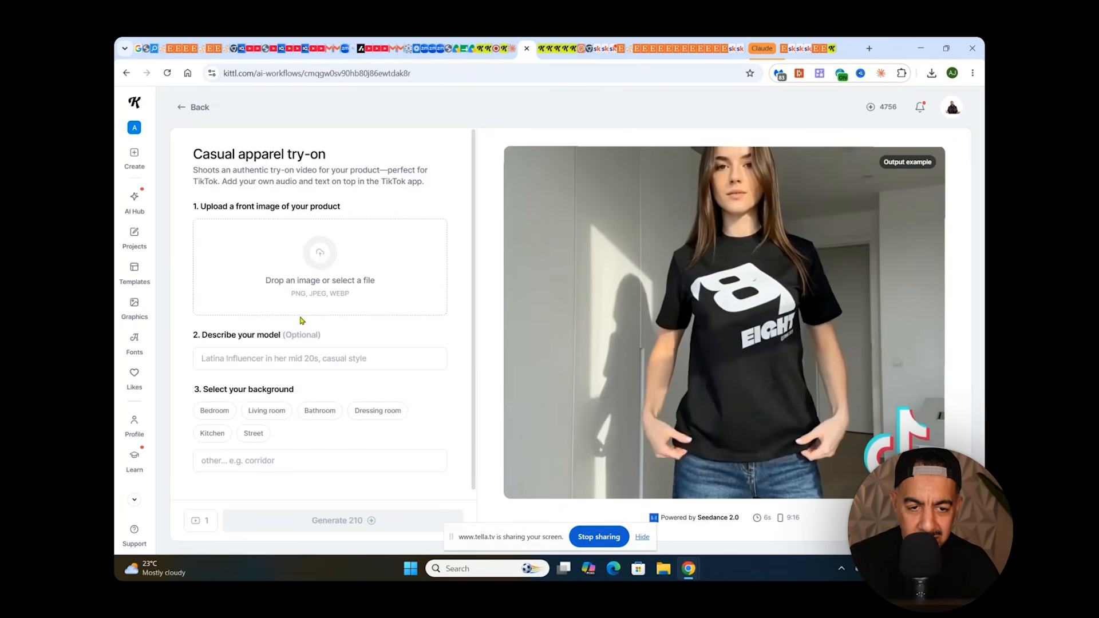
Use the previously uploaded Christmas Time highland cow design as the front image of the product.
left_click(318, 263)
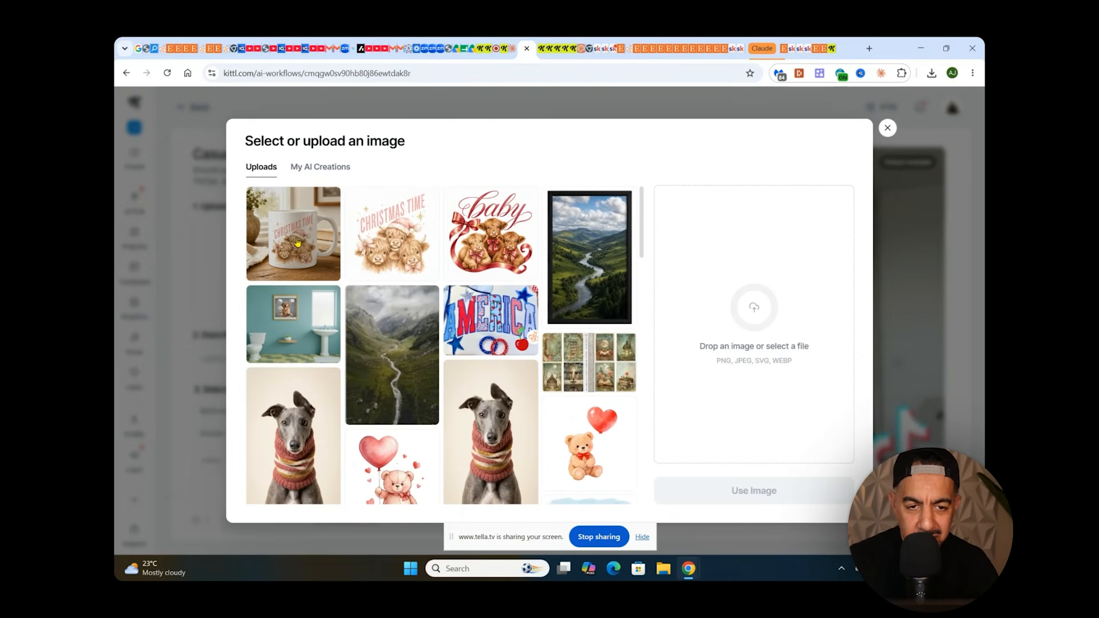
left_click(393, 235)
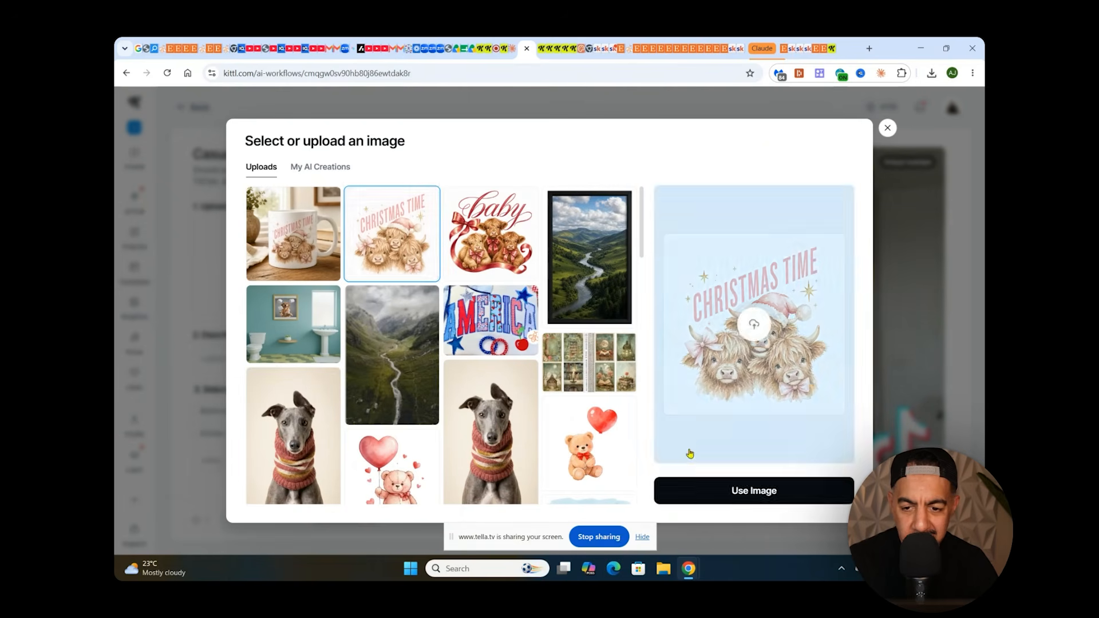
left_click(695, 491)
Describe the try-on model as "female in her mid 30's".
left_click(281, 364)
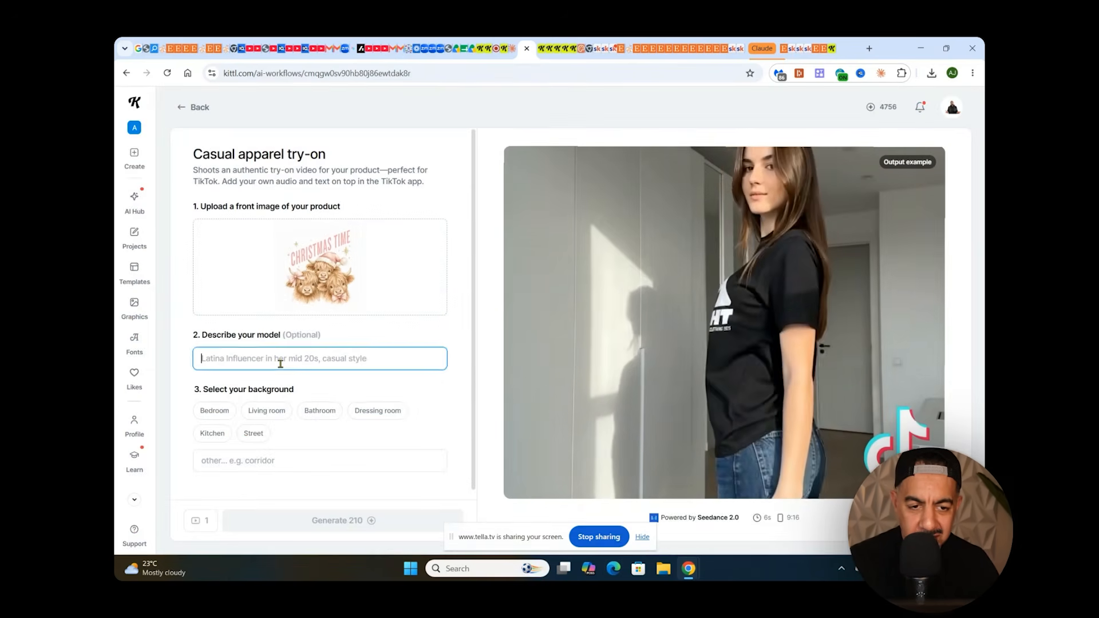
type("fem")
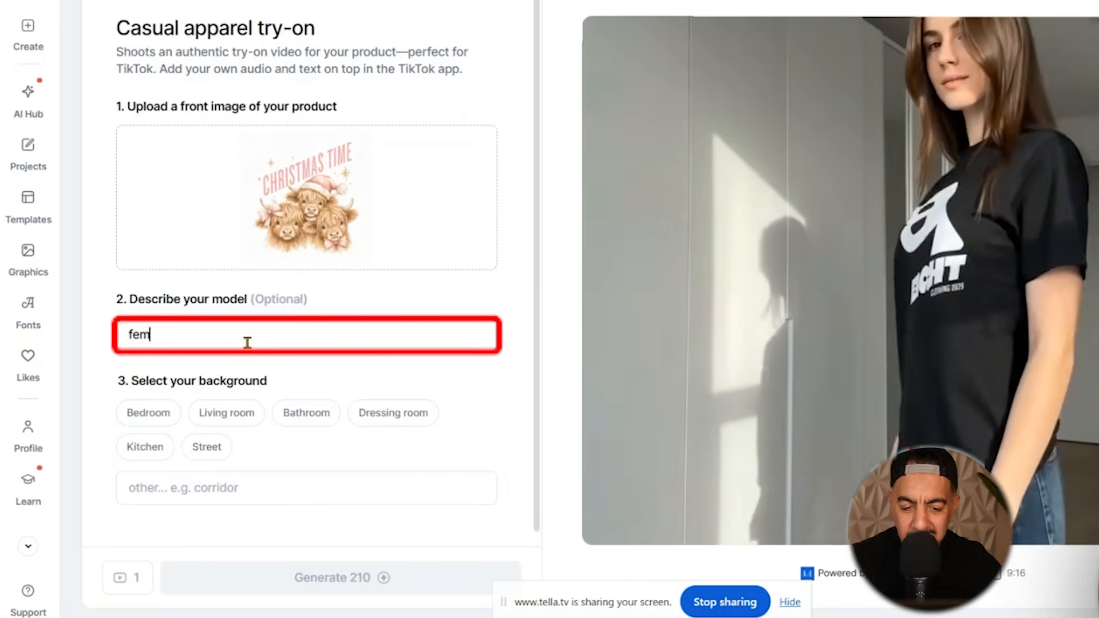
type("ale aged")
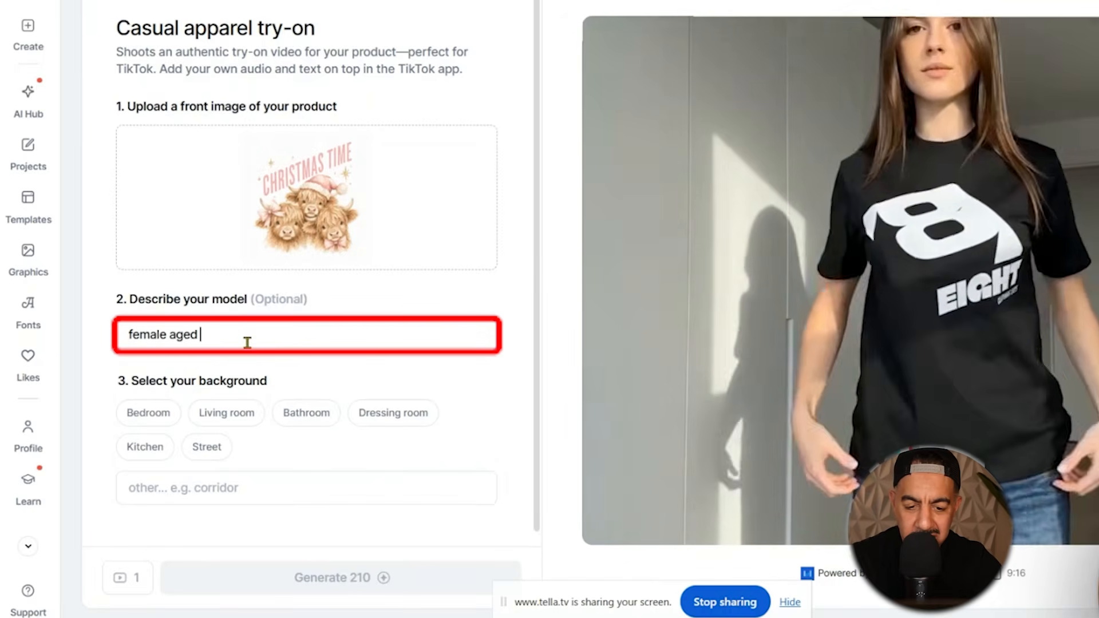
key("BackSpace")
key("BackSpace")
key("BackSpace")
key("BackSpace")
key("BackSpace")
type("in e")
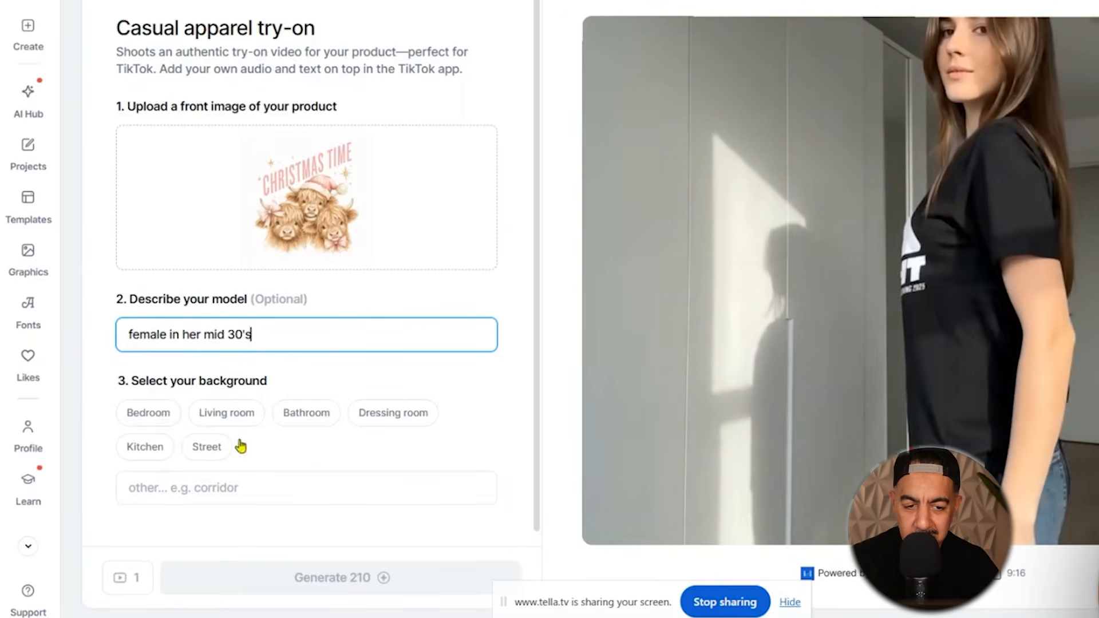
Set a custom background of "christmas style decor in living room background with christmas tree" and generate the try-on video.
left_click(205, 488)
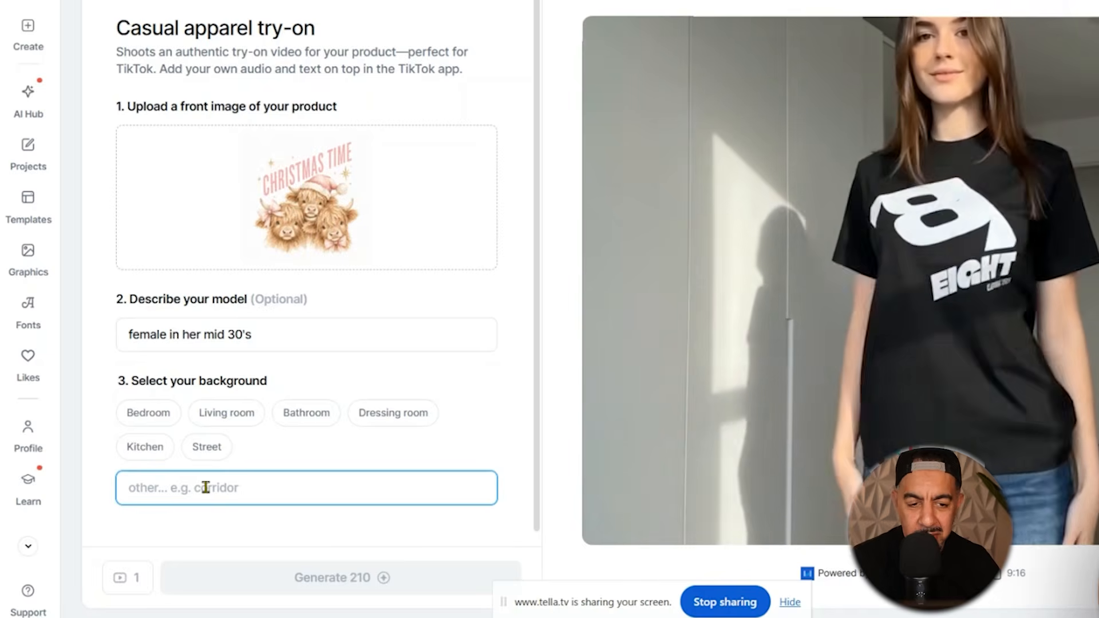
type("christmas style deco")
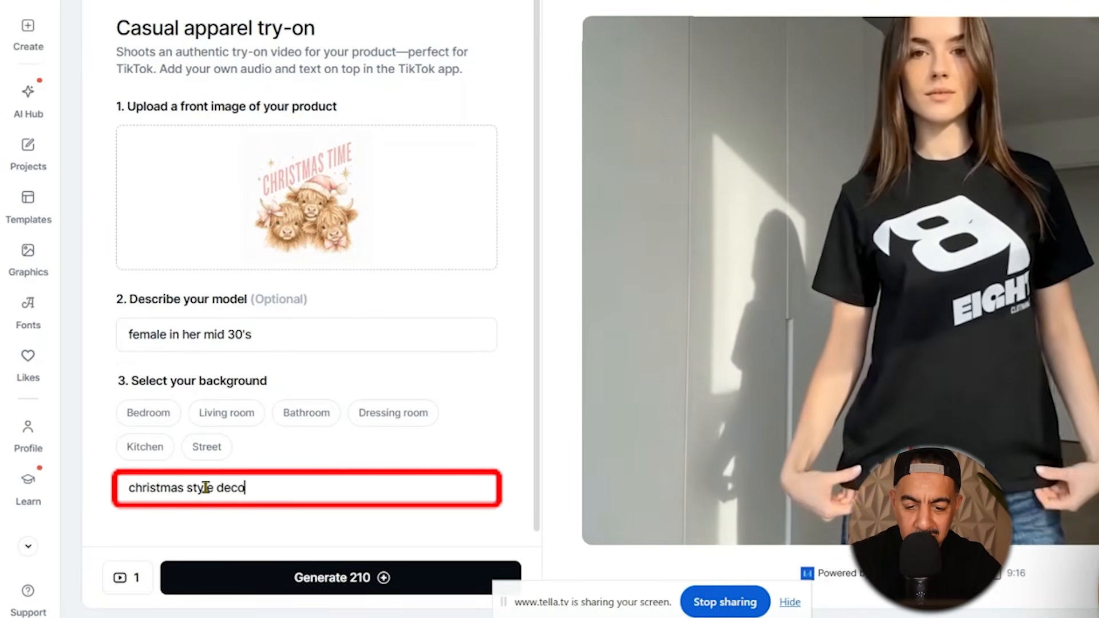
type("r in")
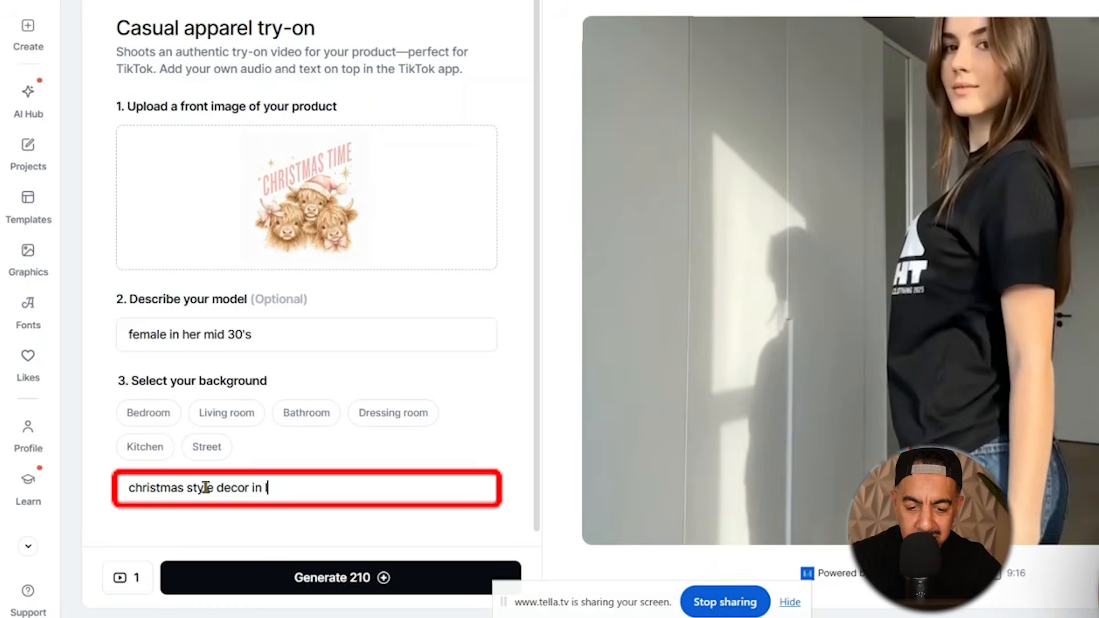
type(" living room background with chris")
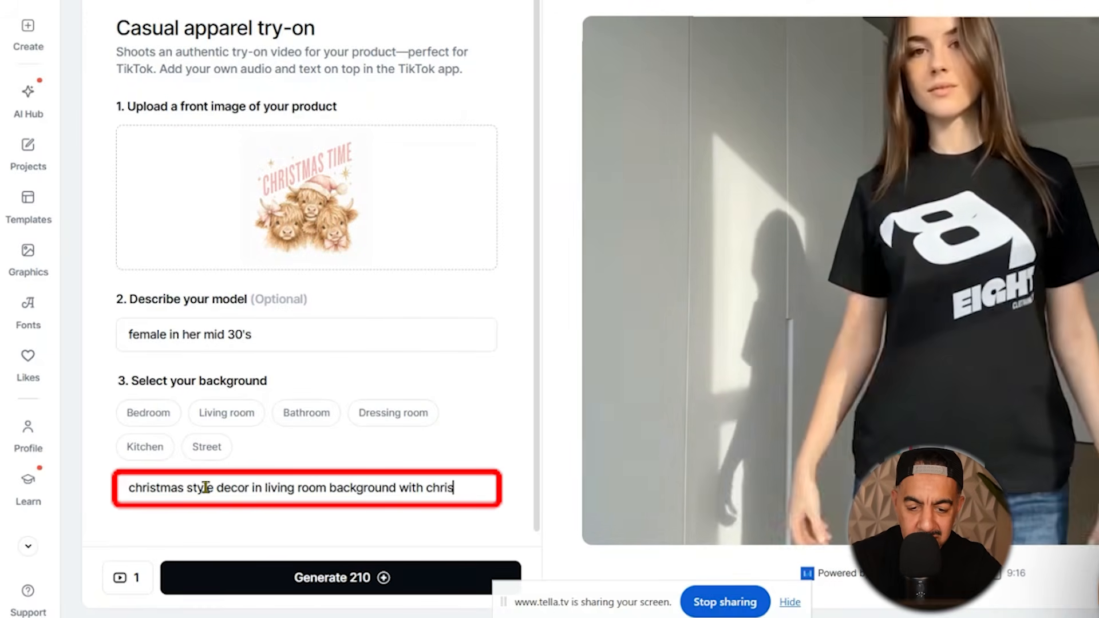
type("tmas tree")
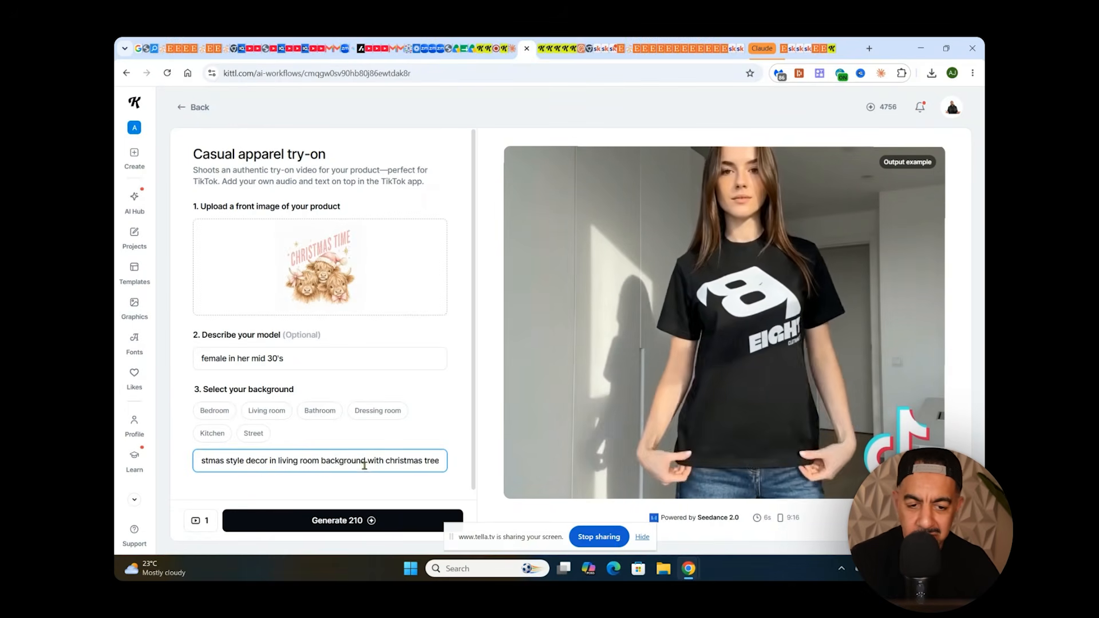
left_click(379, 520)
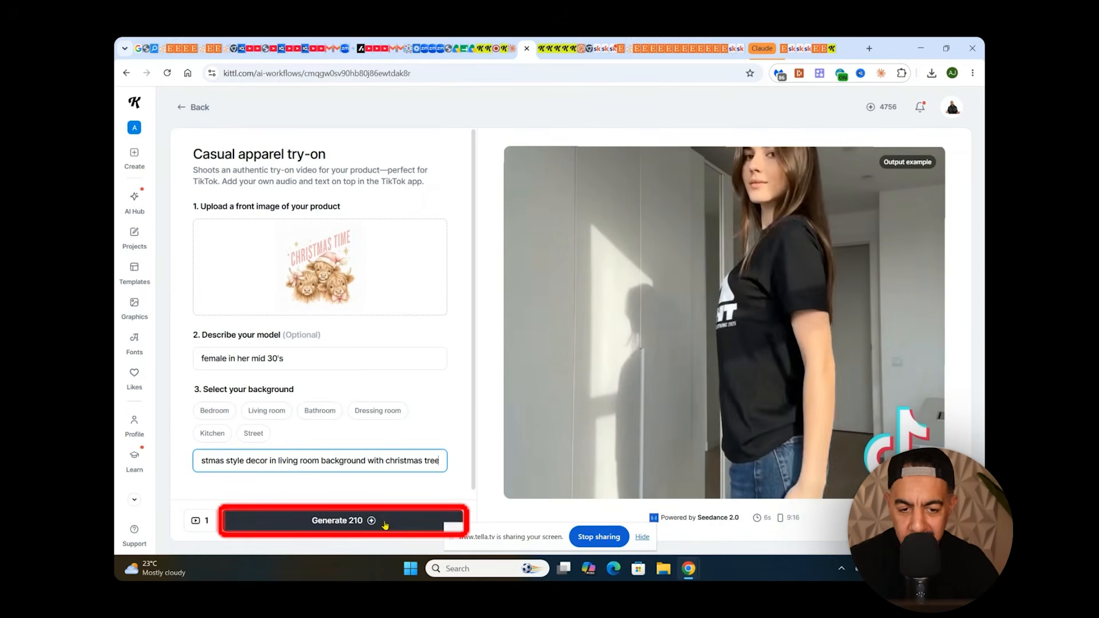